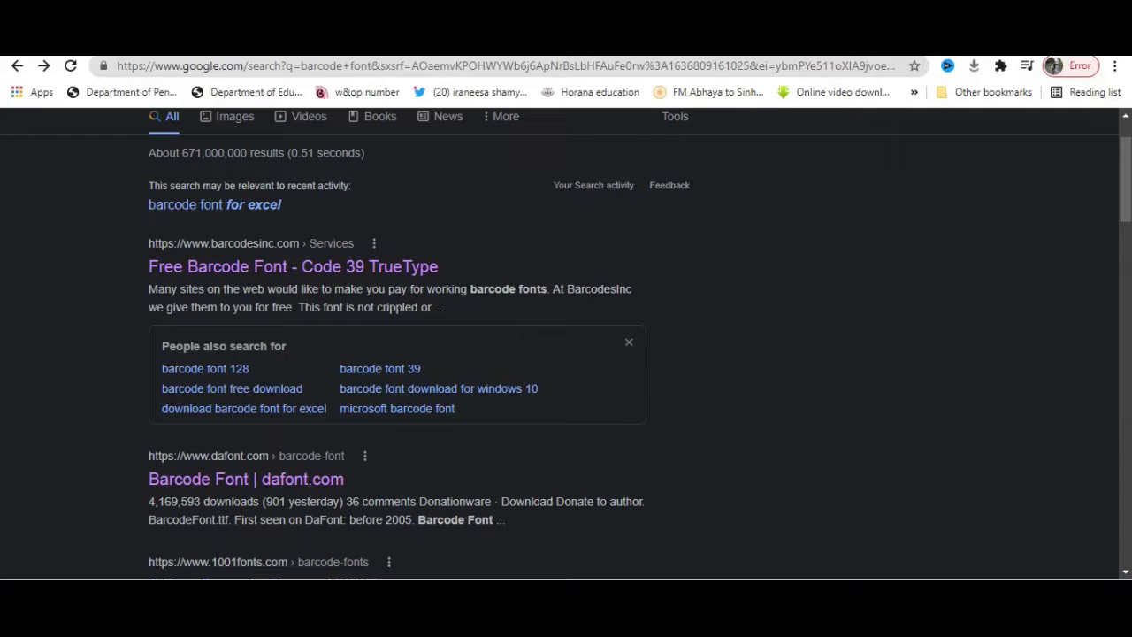
# Step: Scroll the 'barcode font' search results and open the dafont.com Barcode Font page
pyautogui.moveTo(219, 610)
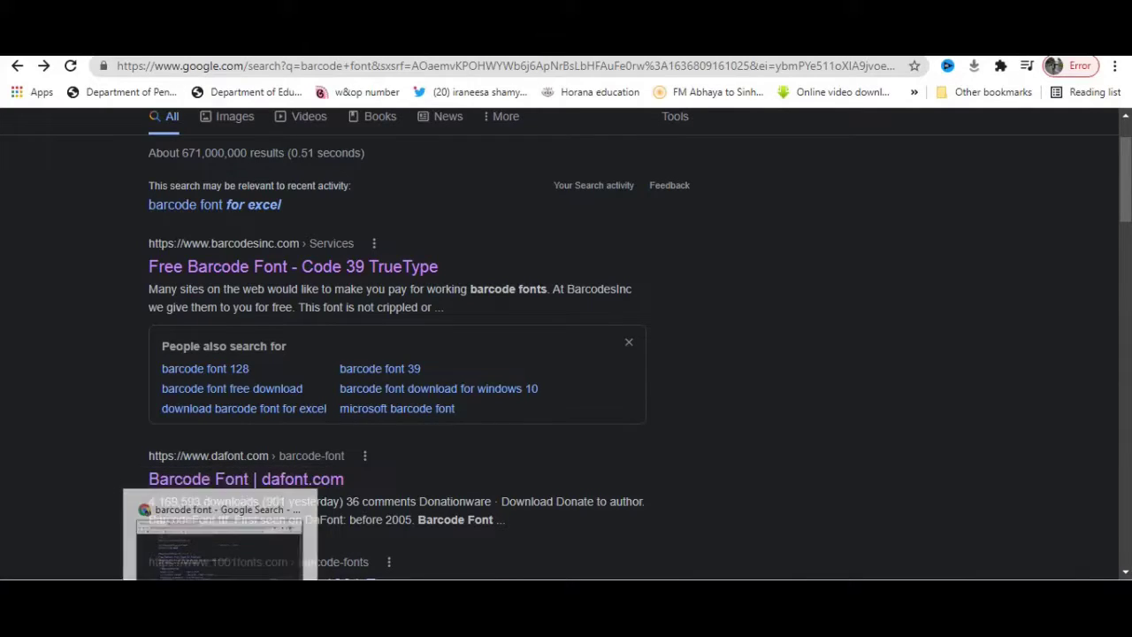
pyautogui.scroll(1, 743, 333)
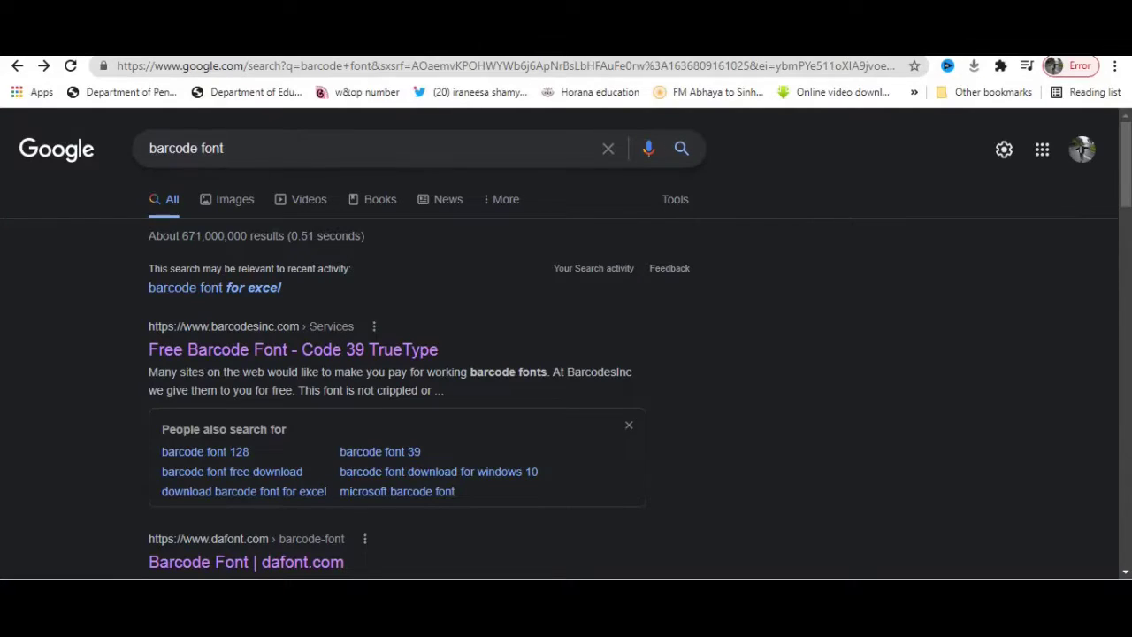
pyautogui.scroll(-1, 302, 362)
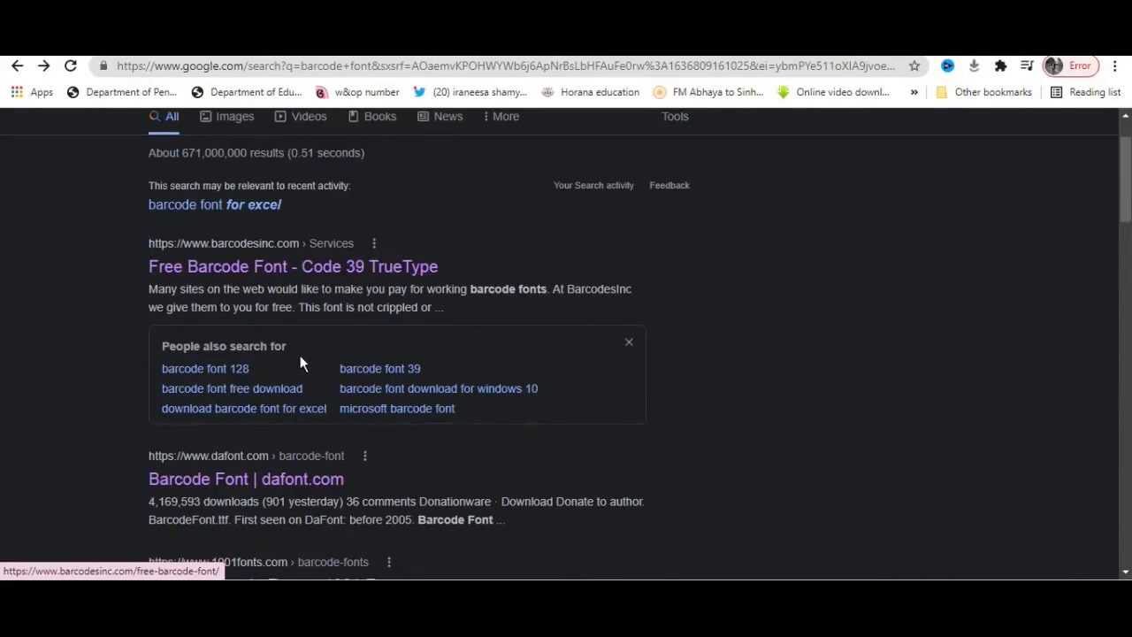
pyautogui.scroll(1, 298, 366)
pyautogui.scroll(-2, 295, 397)
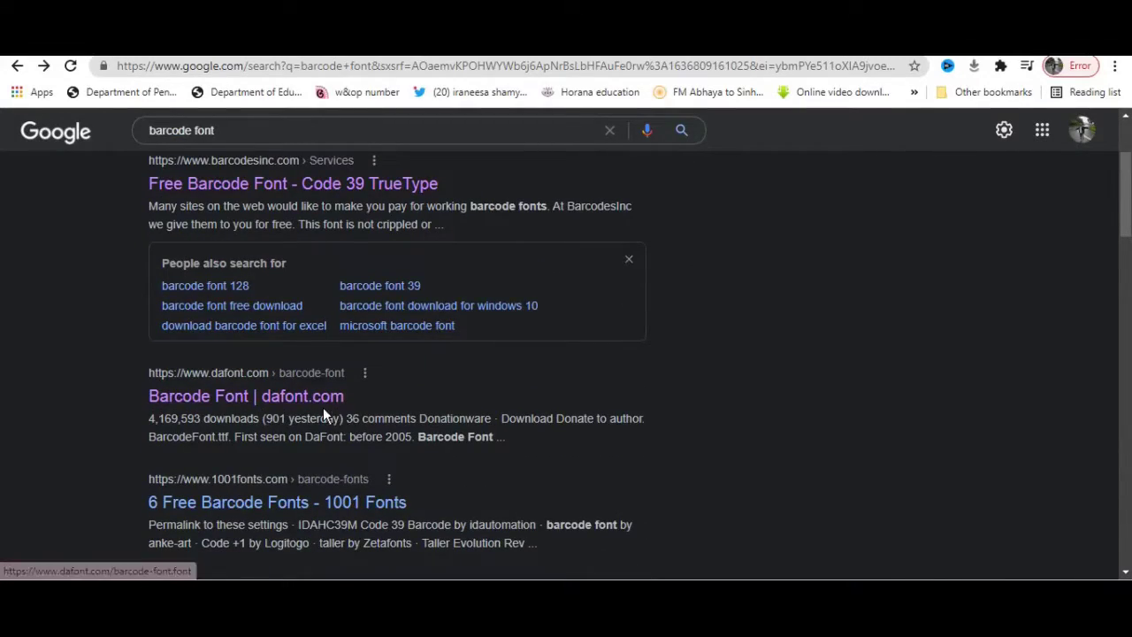
pyautogui.click(262, 405)
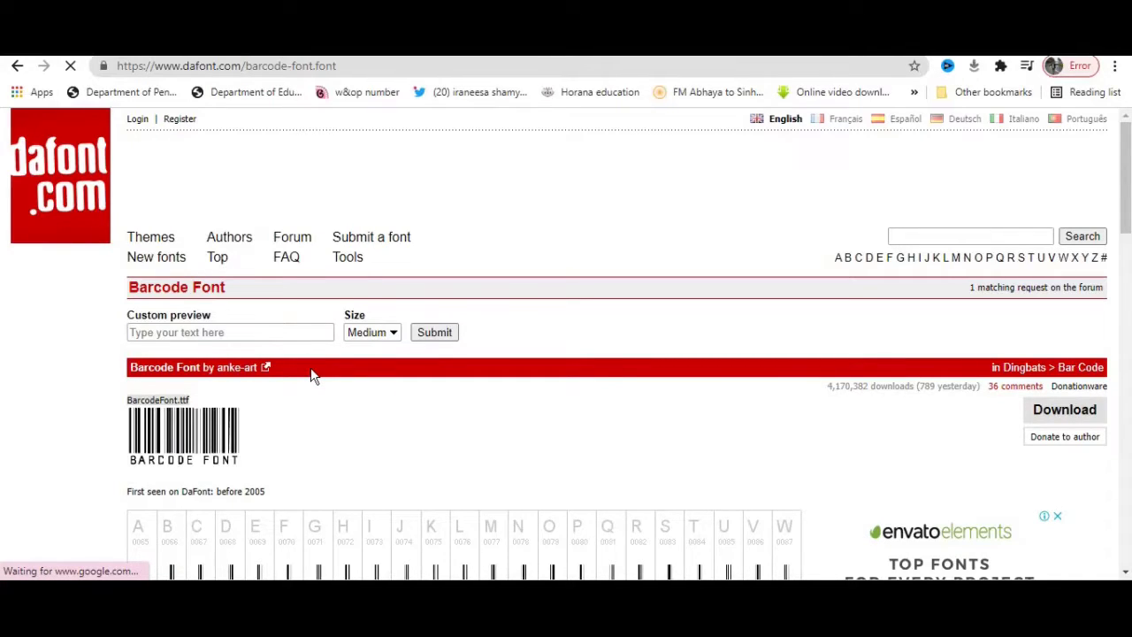
# Step: Download the Barcode Font from its dafont.com page as barcode_font.zip
pyautogui.scroll(-1, 312, 376)
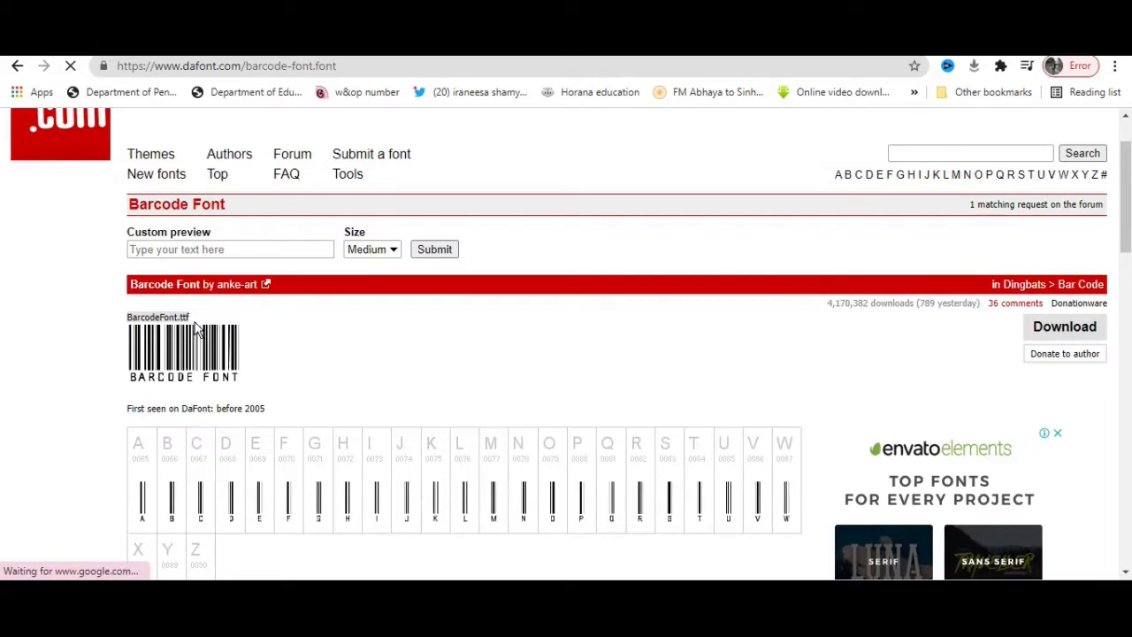
pyautogui.click(1034, 333)
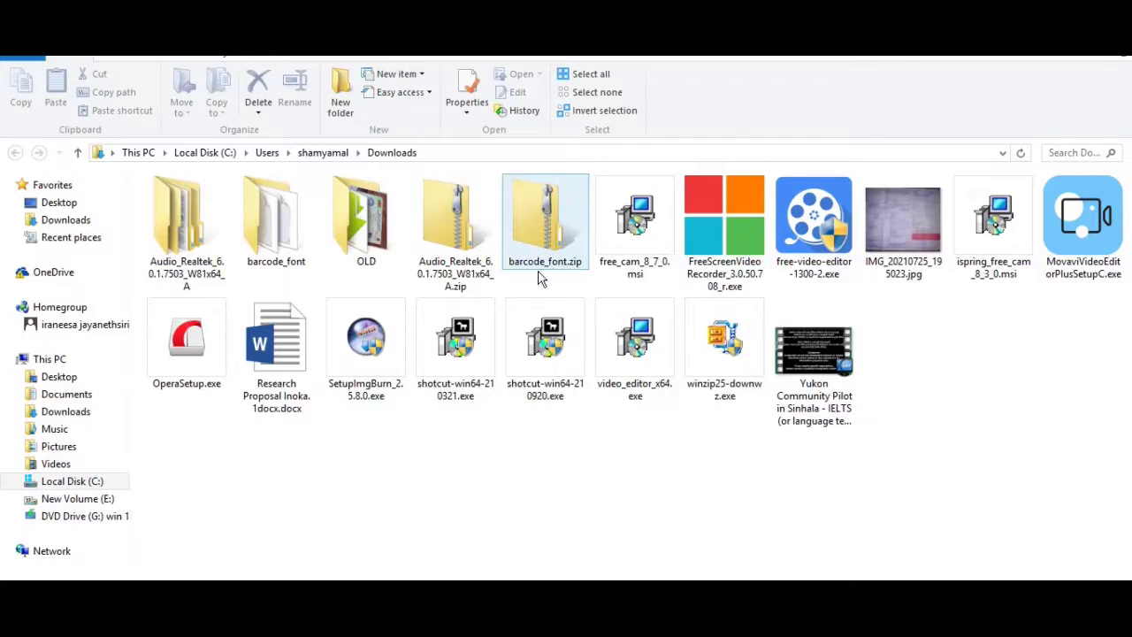
# Step: Extract barcode_font.zip, open the barcode_font folder and bring up install options for BarcodeFont.ttf
pyautogui.rightClick(530, 225)
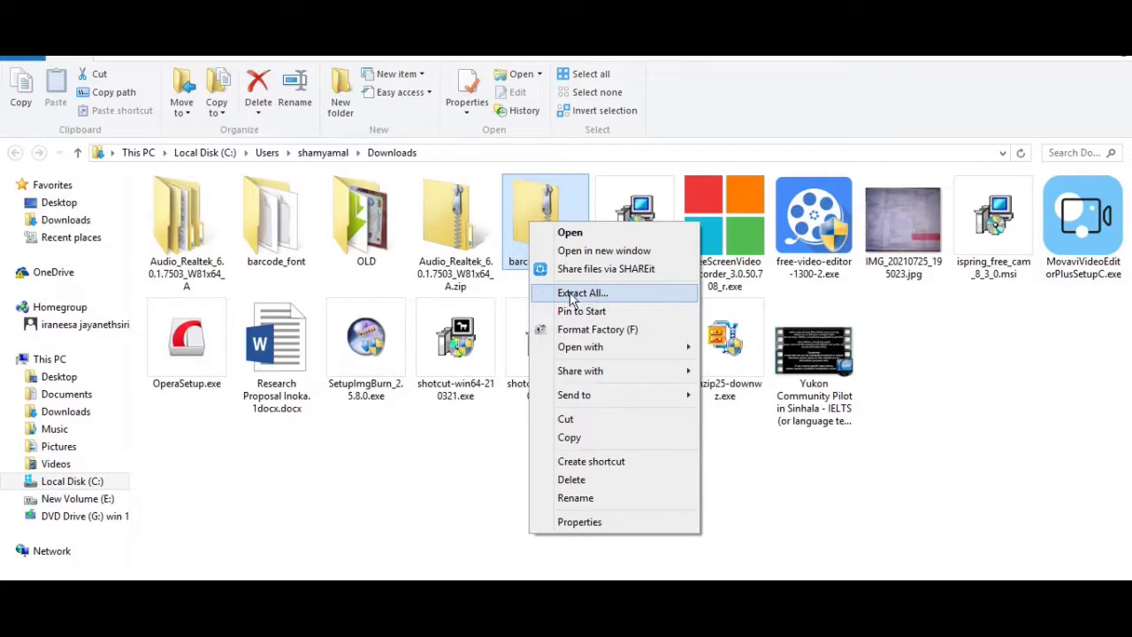
pyautogui.click(265, 228)
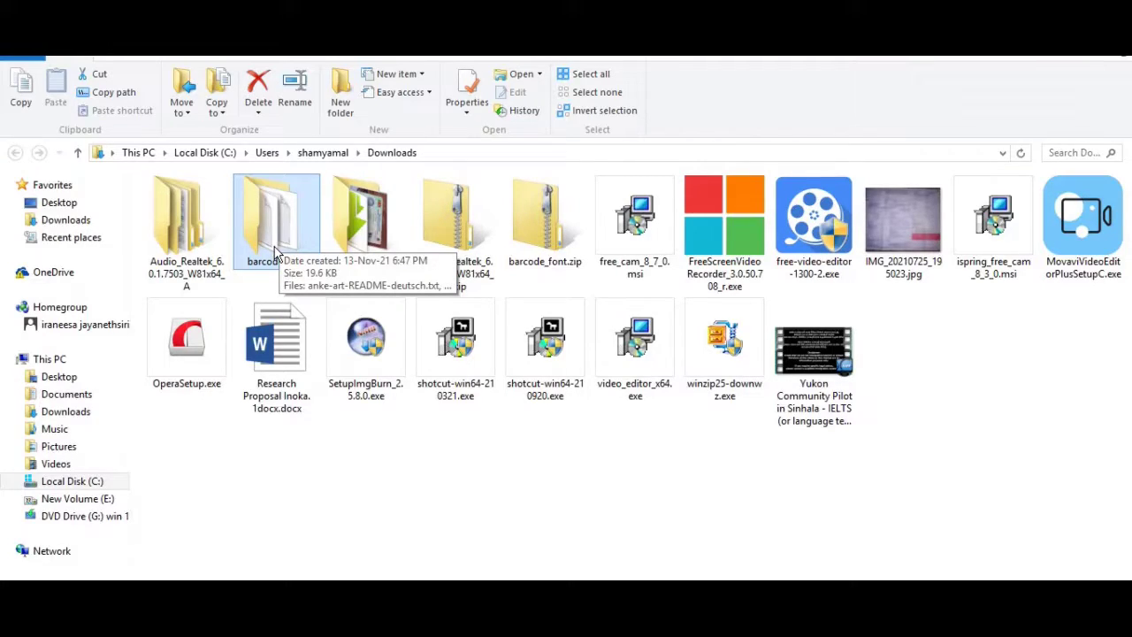
pyautogui.doubleClick(274, 252)
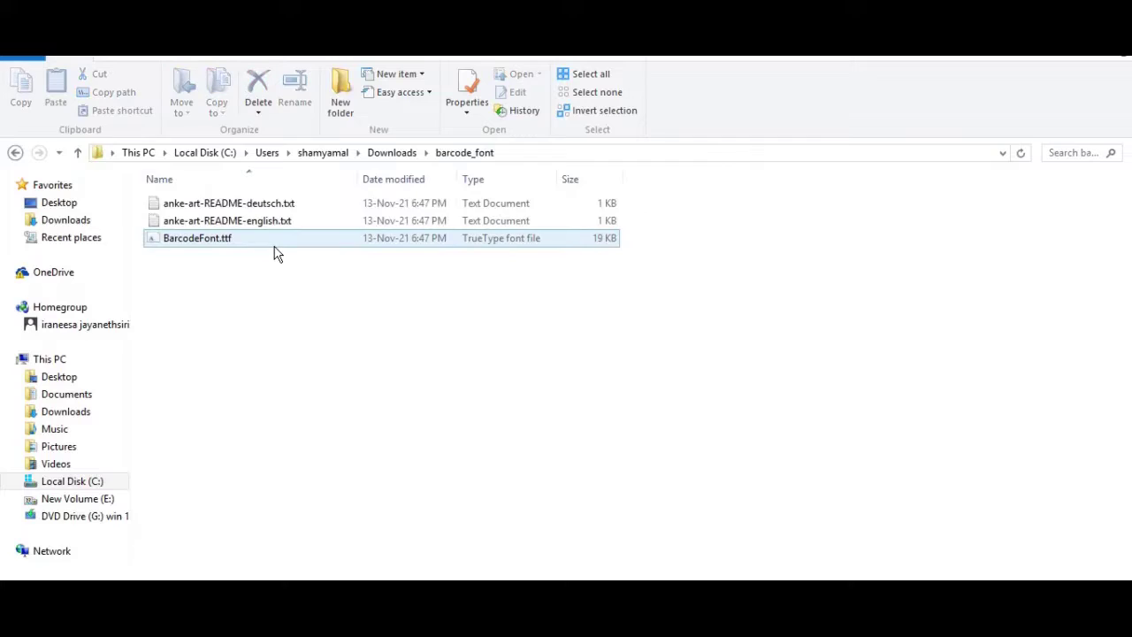
pyautogui.click(163, 241)
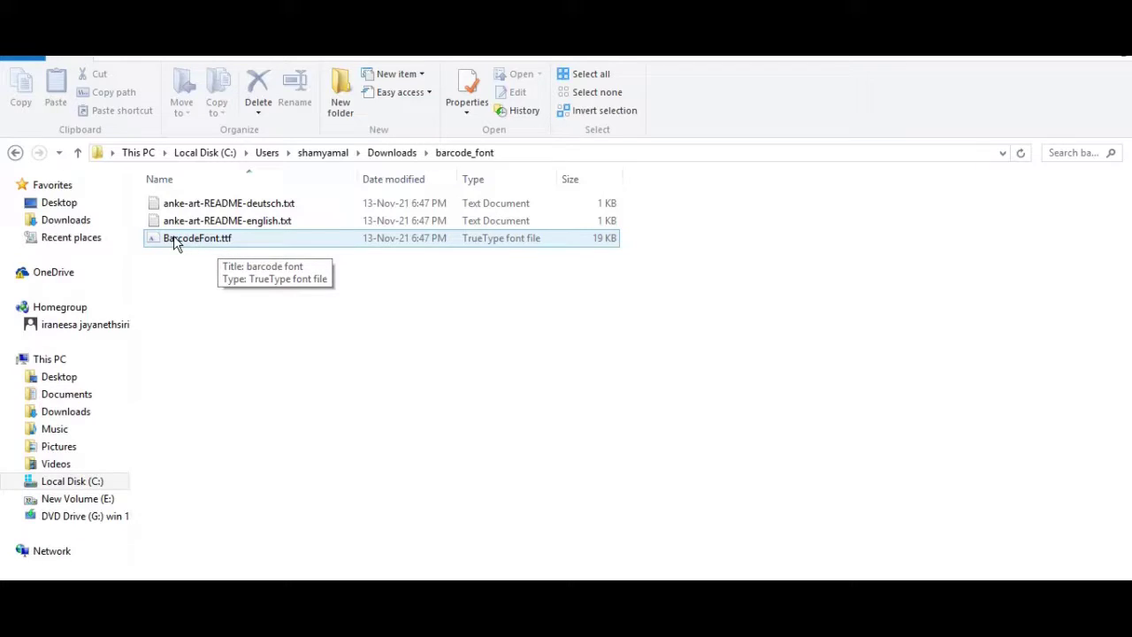
pyautogui.rightClick(173, 237)
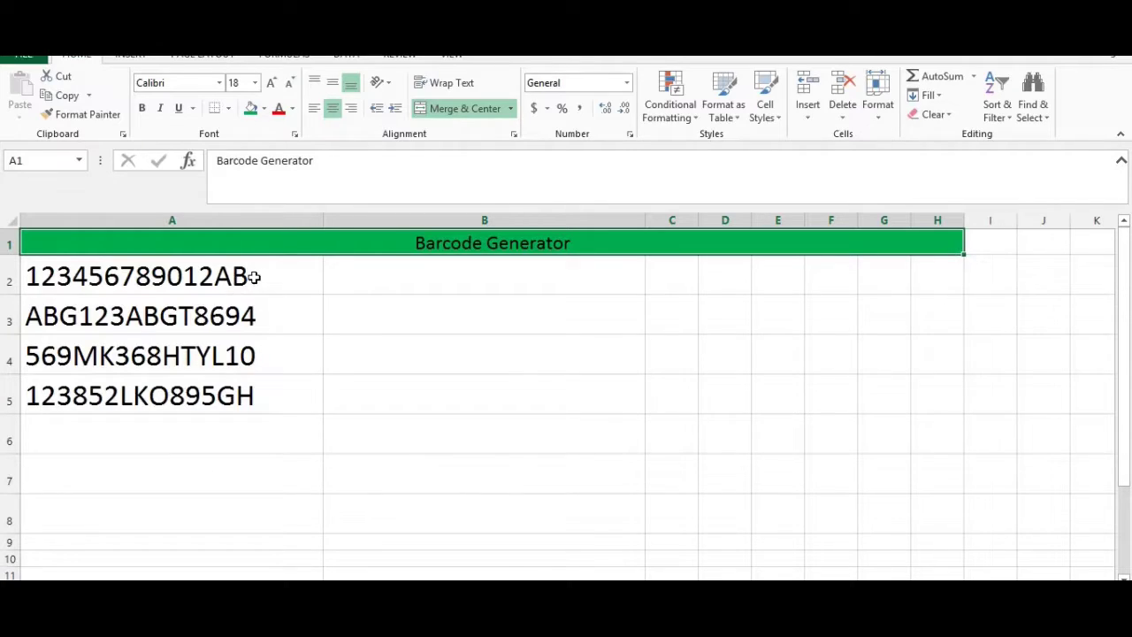
pyautogui.click(203, 278)
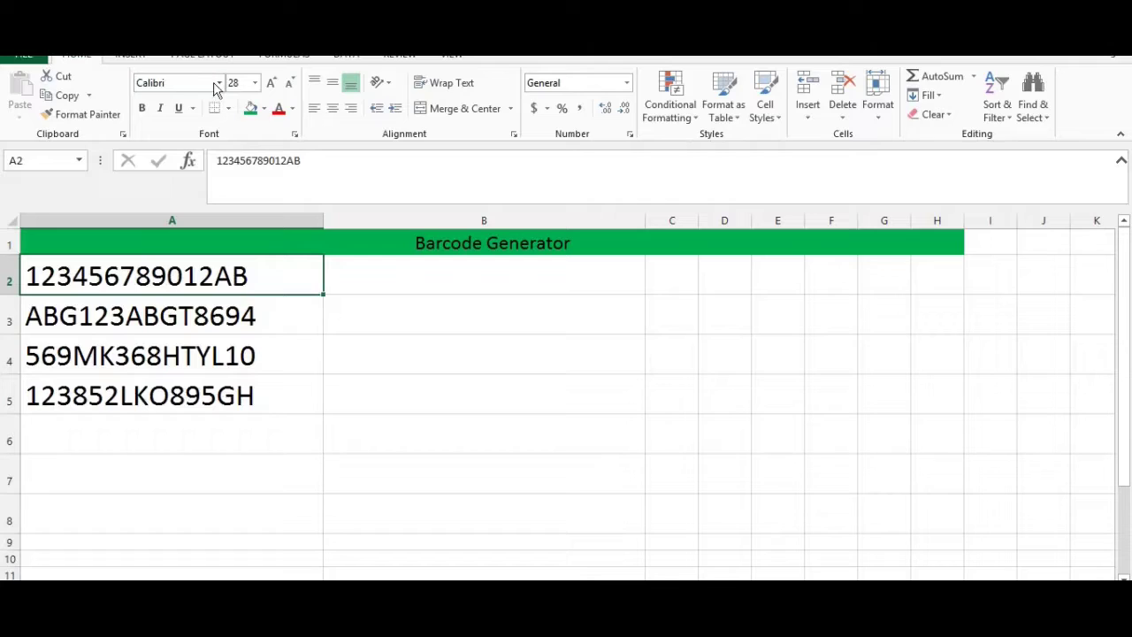
pyautogui.click(181, 82)
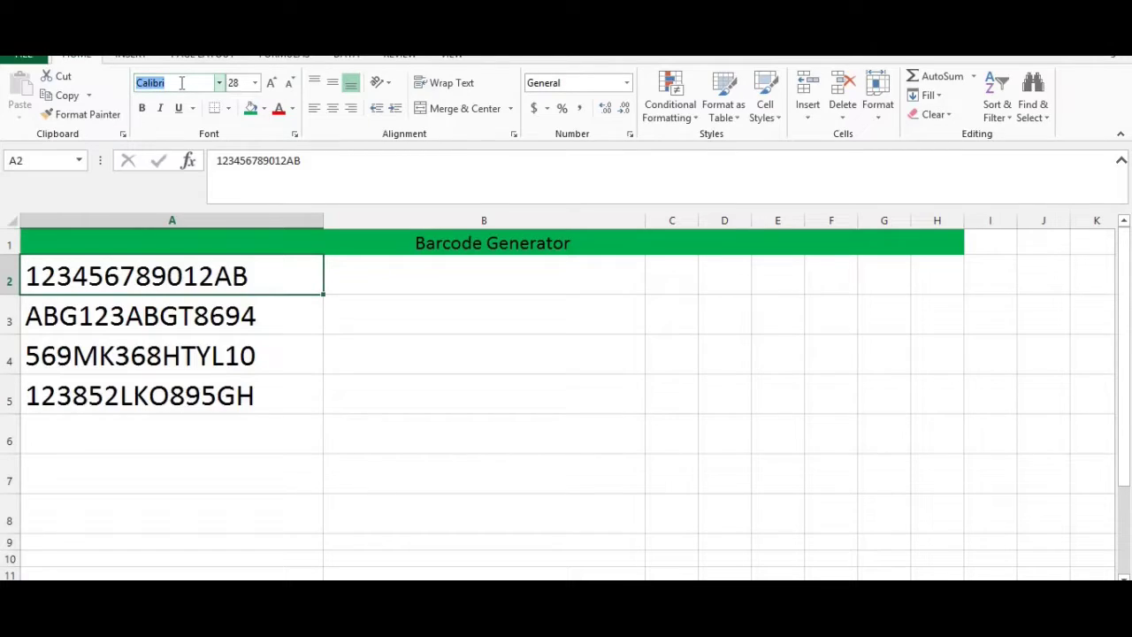
pyautogui.write('barcode font')
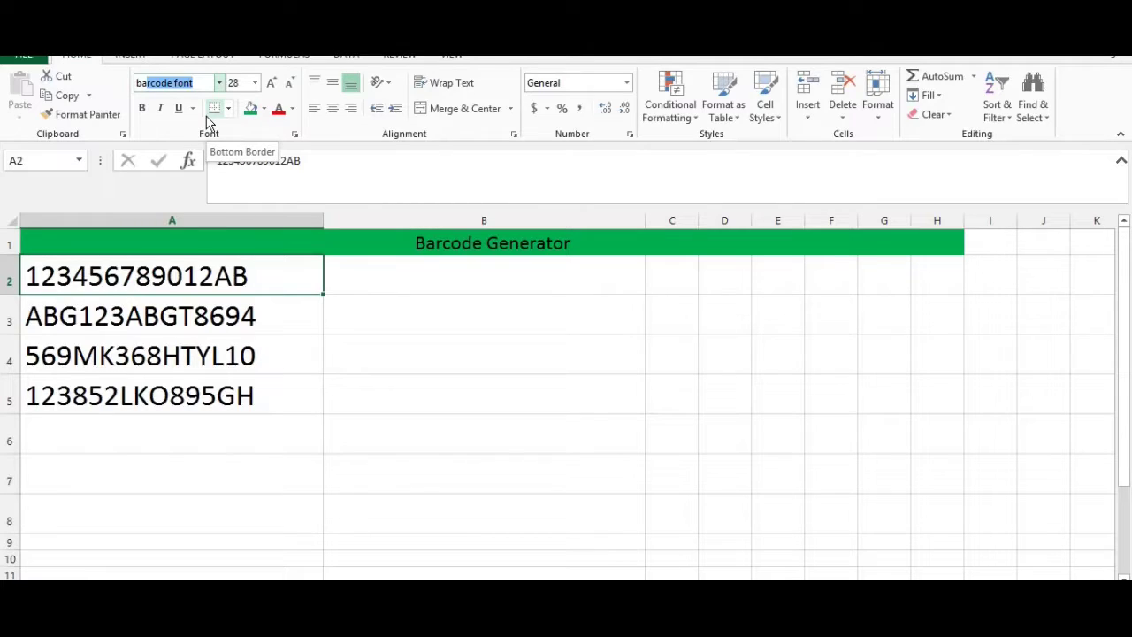
pyautogui.press('Return')
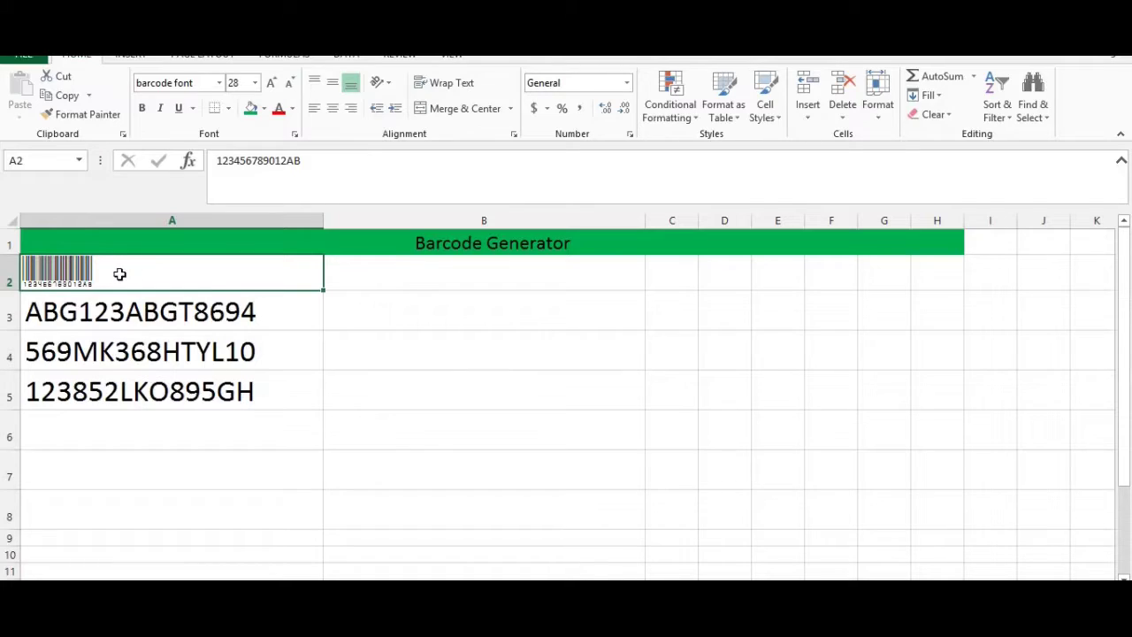
# Step: Enlarge the A2 barcode to size 100, narrow column A to fit, and select A3:A5
pyautogui.click(248, 82)
pyautogui.write('8')
pyautogui.press('Return')
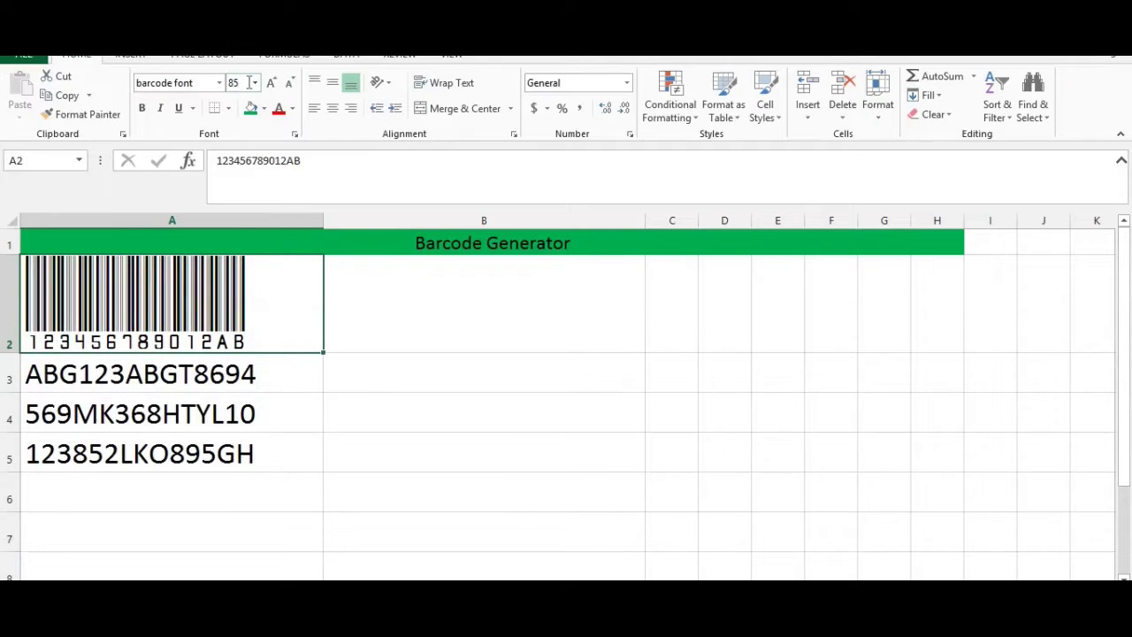
pyautogui.click(245, 82)
pyautogui.write('90')
pyautogui.press('Return')
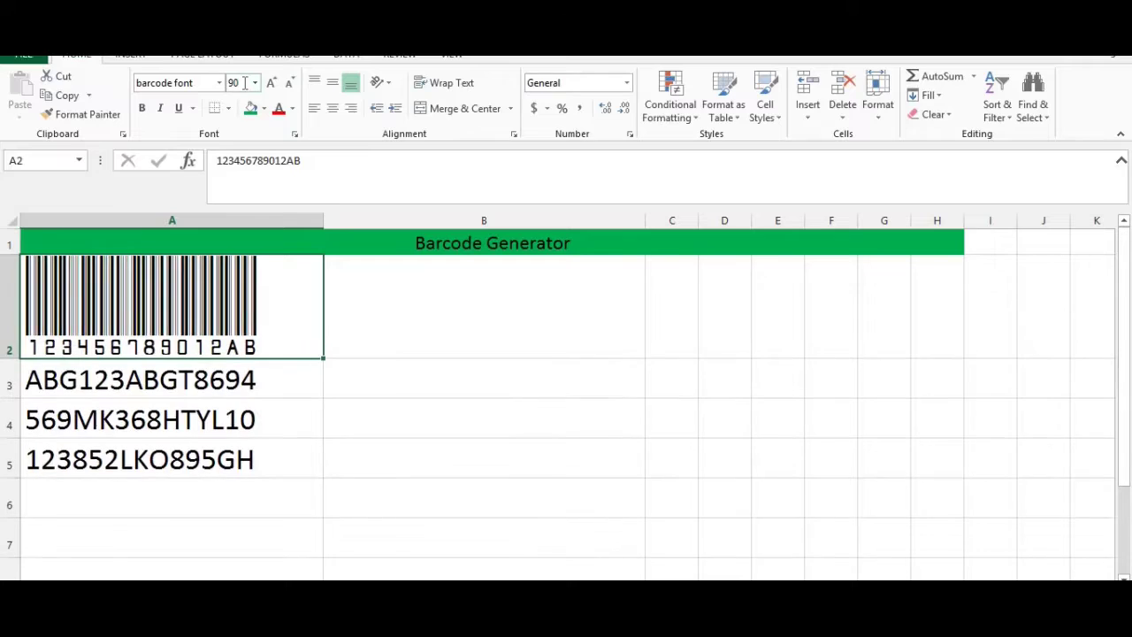
pyautogui.click(244, 84)
pyautogui.write('100')
pyautogui.press('Return')
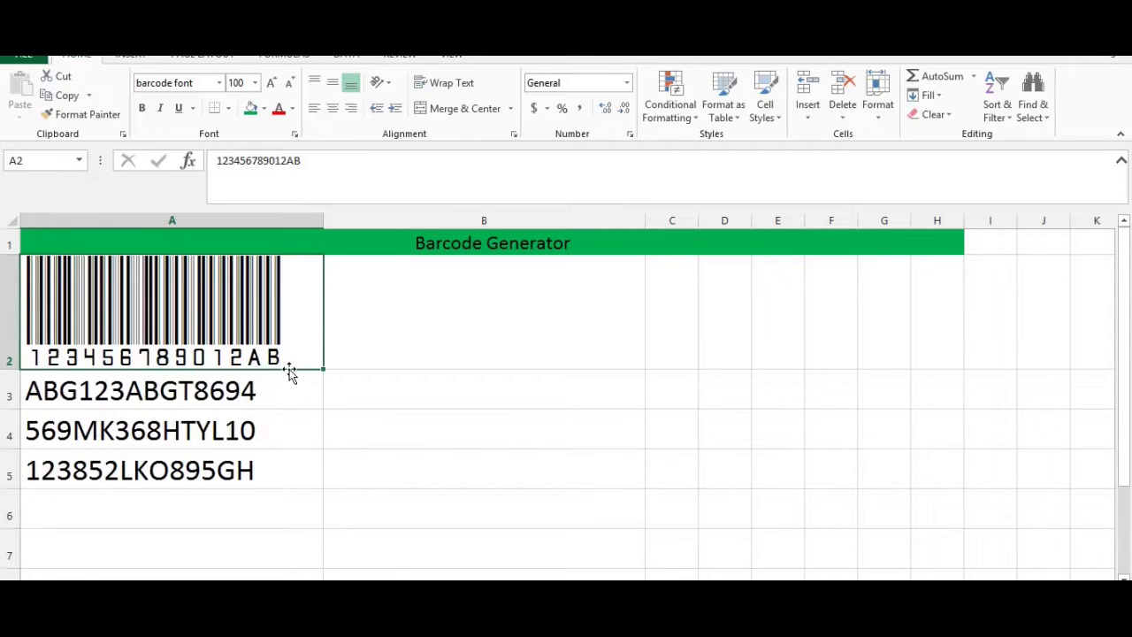
pyautogui.moveTo(323, 221); pyautogui.dragTo(291, 226)
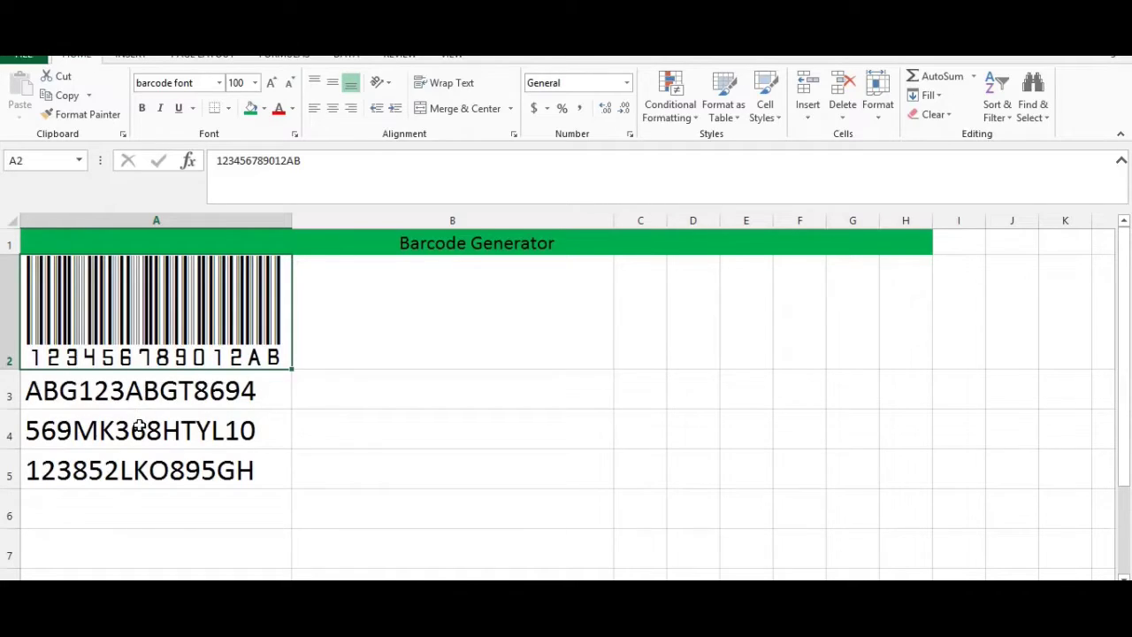
pyautogui.moveTo(109, 388); pyautogui.dragTo(106, 470)
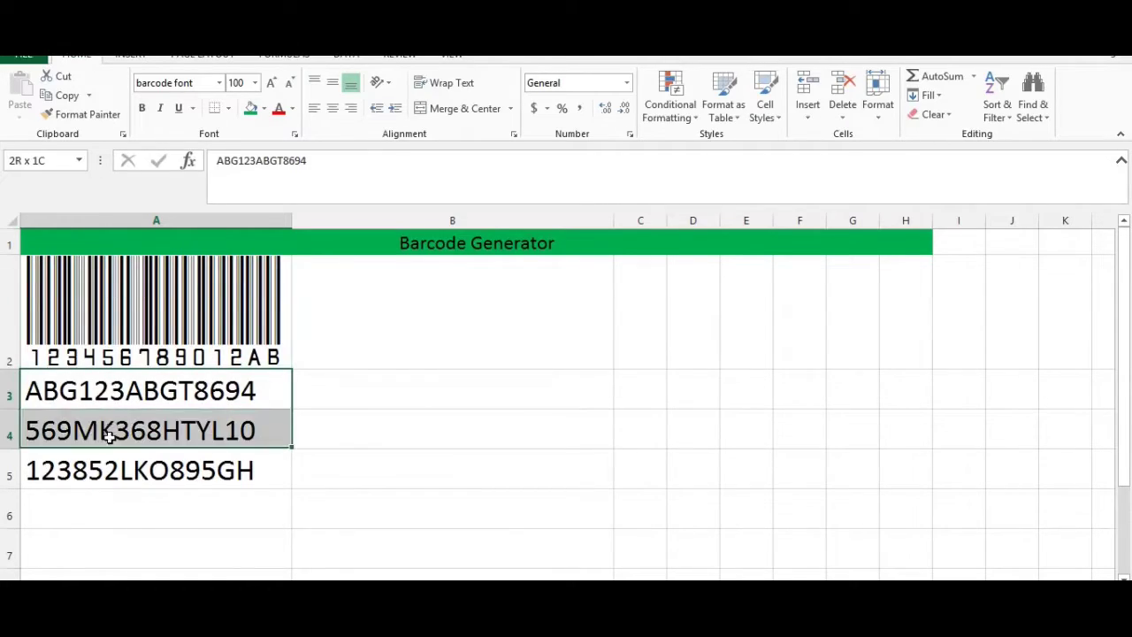
# Step: Give cells A3:A5 the barcode font at size 100
pyautogui.click(172, 84)
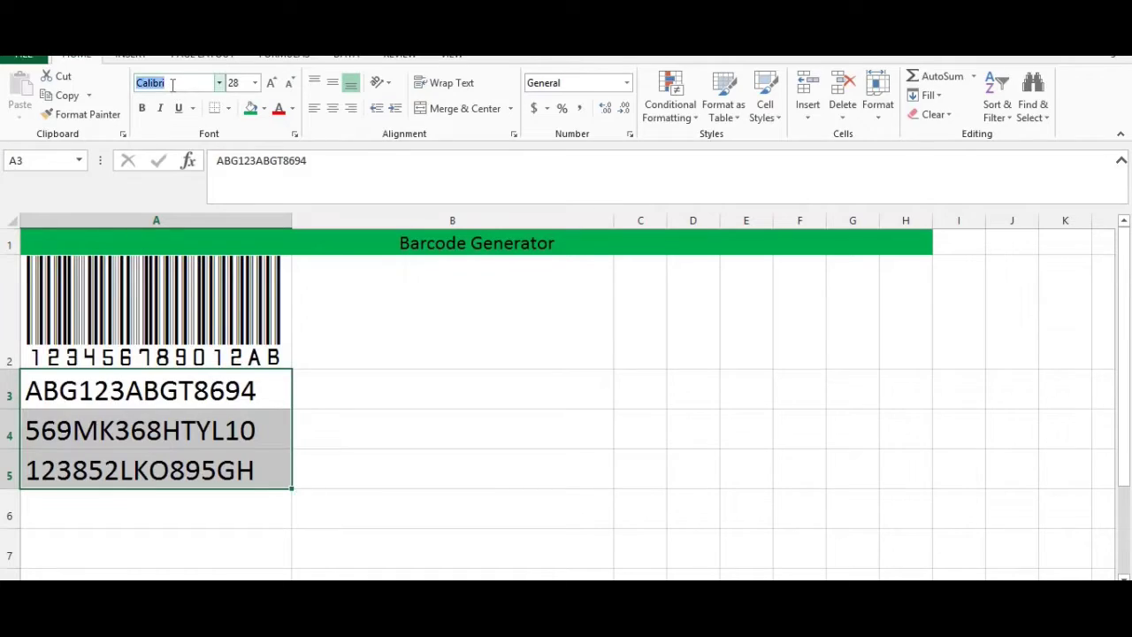
pyautogui.write('barcode font')
pyautogui.press('Return')
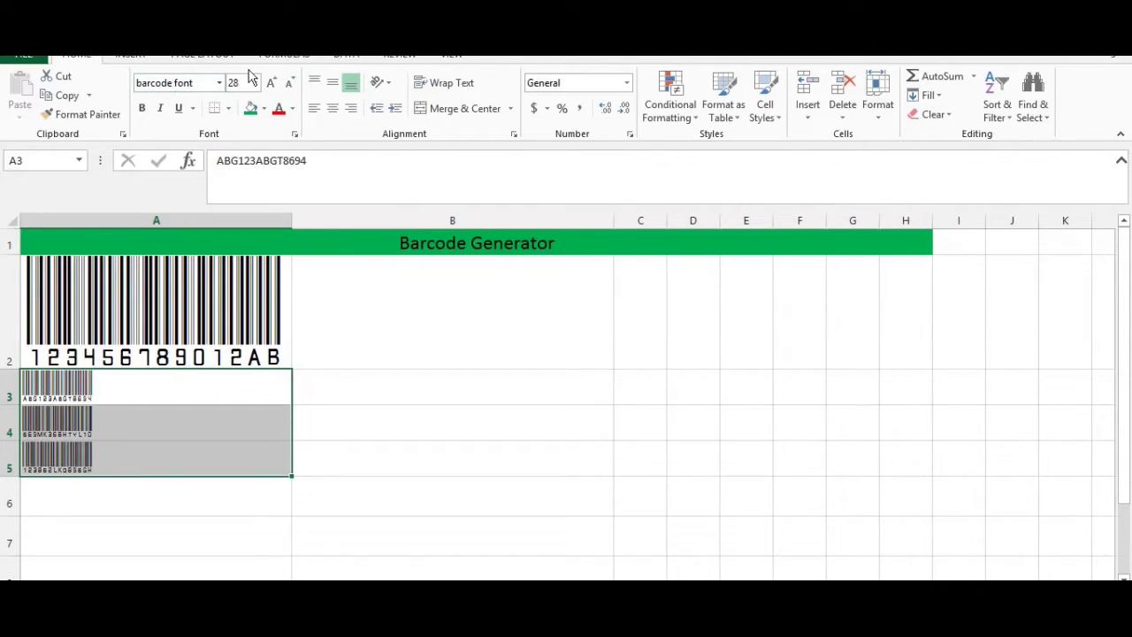
pyautogui.click(247, 82)
pyautogui.write('100')
pyautogui.press('Return')
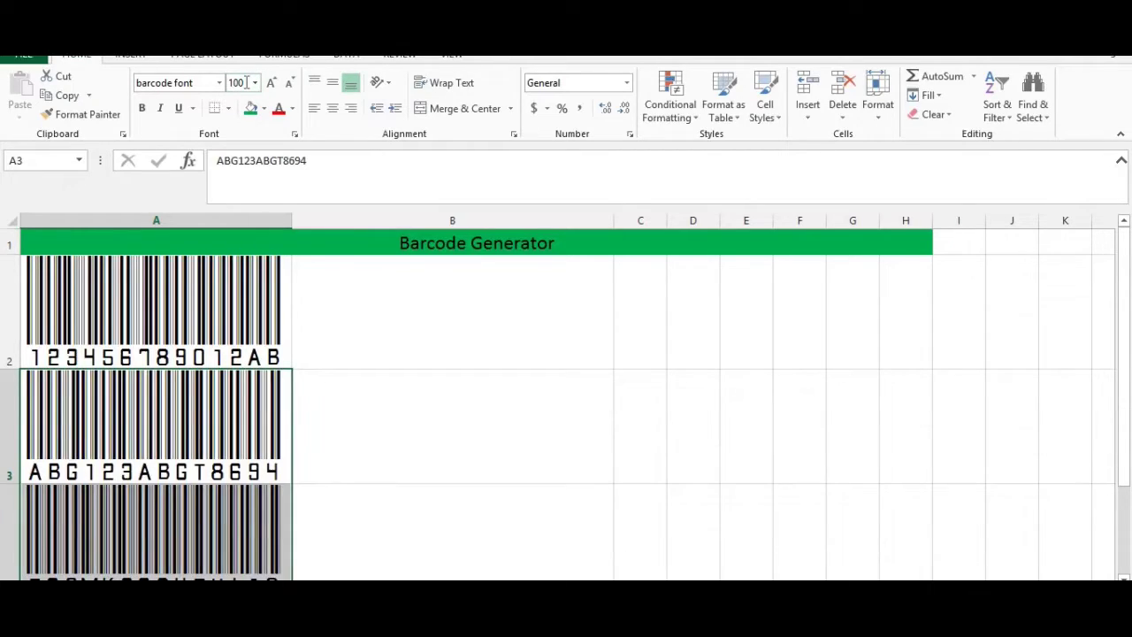
# Step: Check the codes behind the barcodes in A2, A3 and A5, ending back on A2
pyautogui.scroll(-1, 1070, 414)
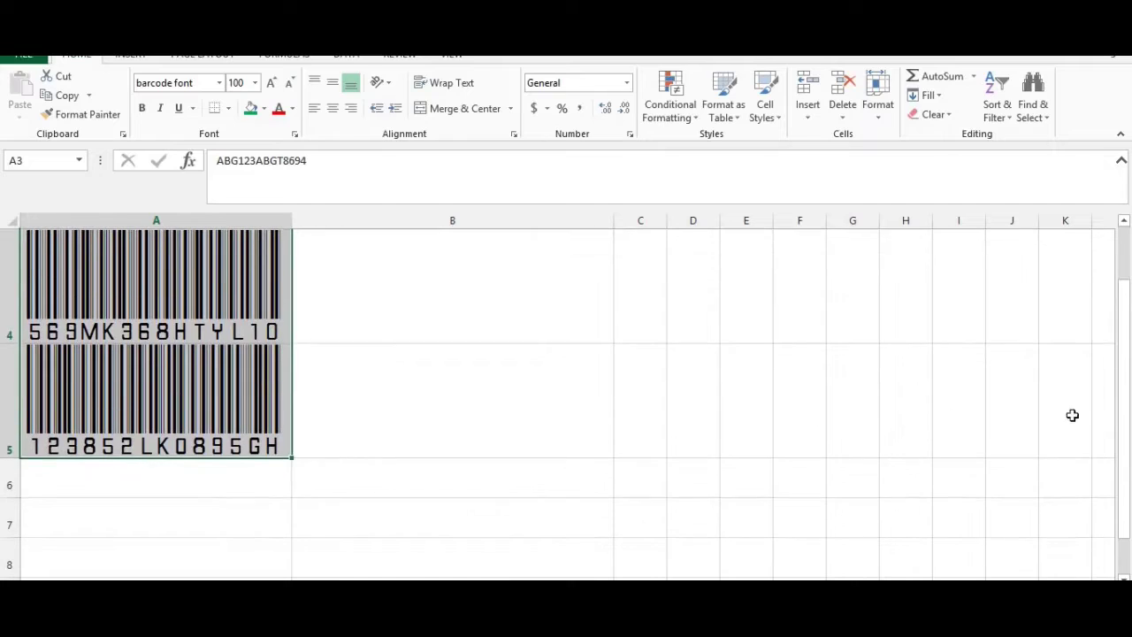
pyautogui.moveTo(1126, 298); pyautogui.dragTo(1123, 274)
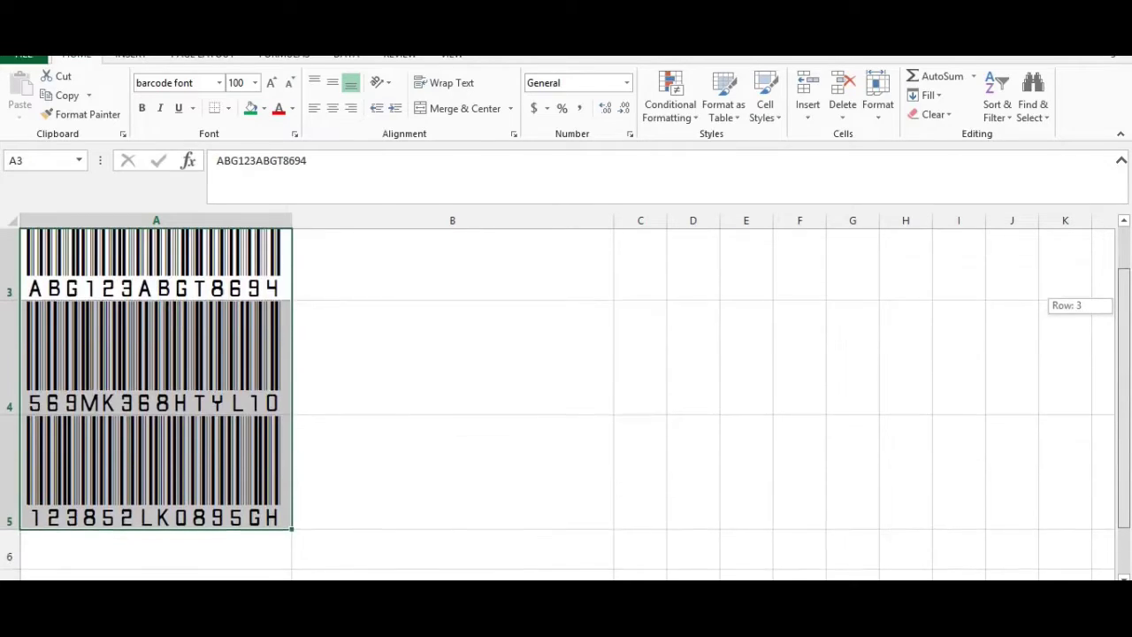
pyautogui.scroll(3, 816, 371)
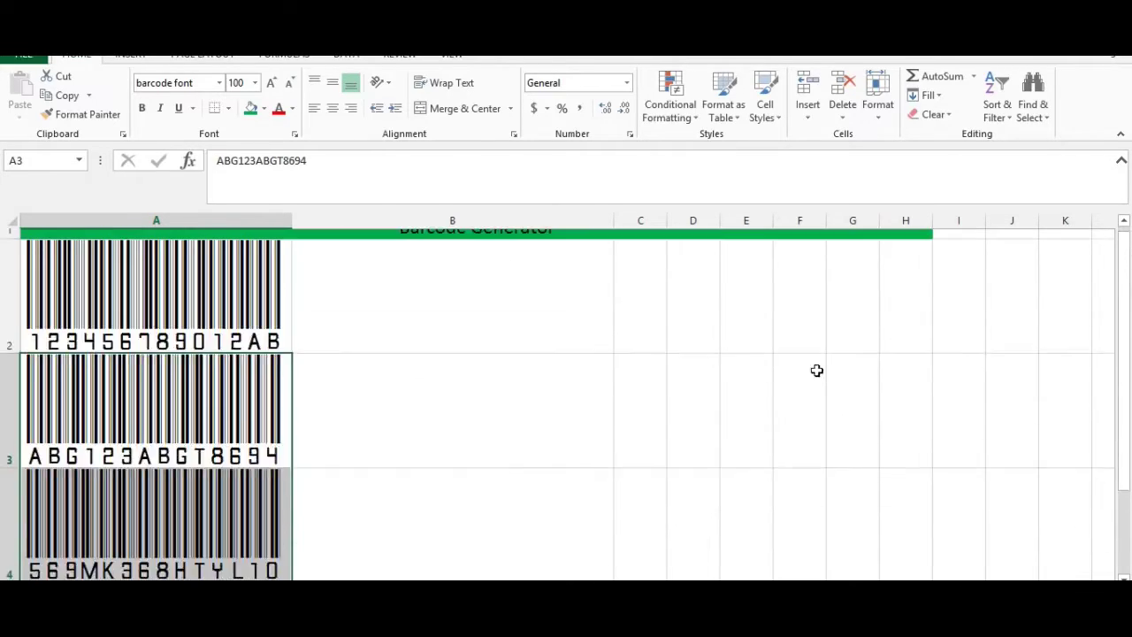
pyautogui.click(215, 305)
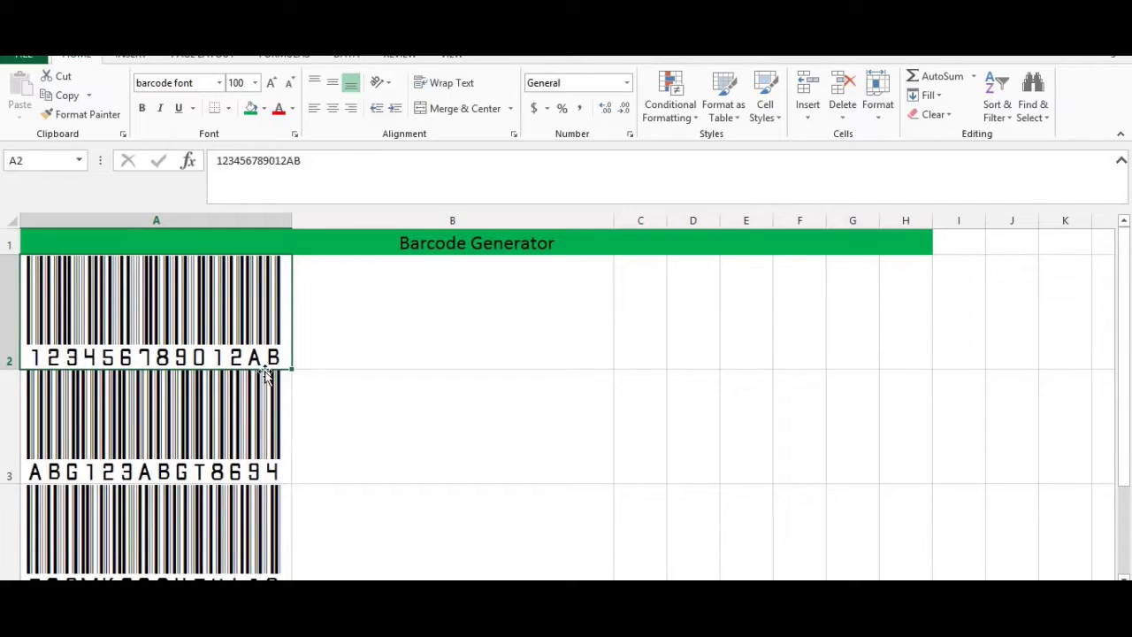
pyautogui.click(254, 420)
pyautogui.scroll(-3, 208, 469)
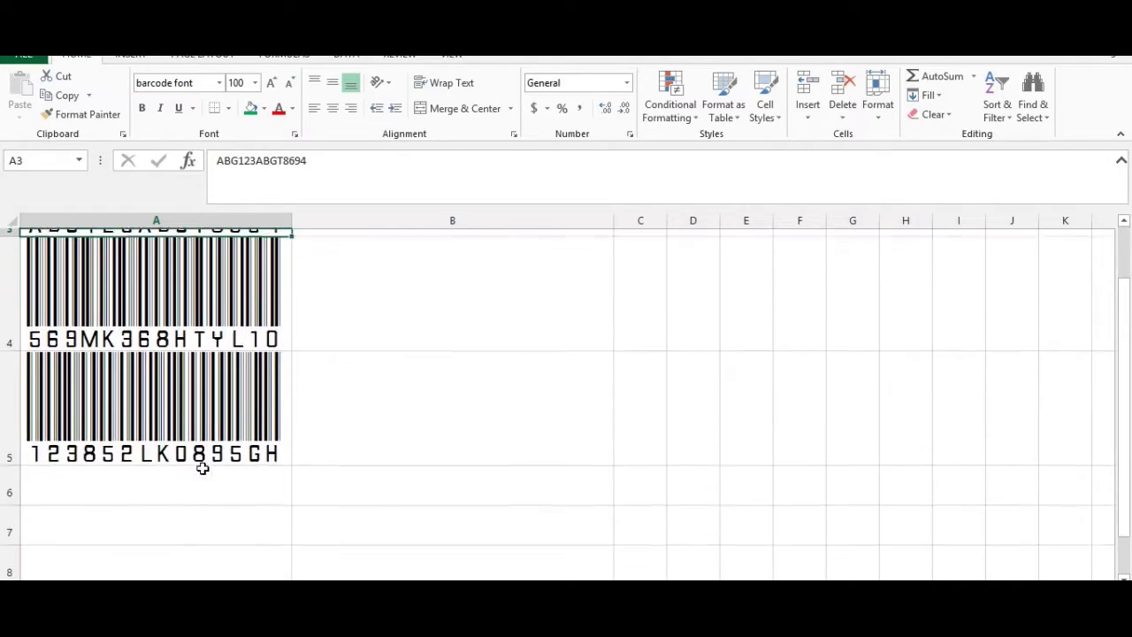
pyautogui.click(211, 395)
pyautogui.scroll(3, 202, 400)
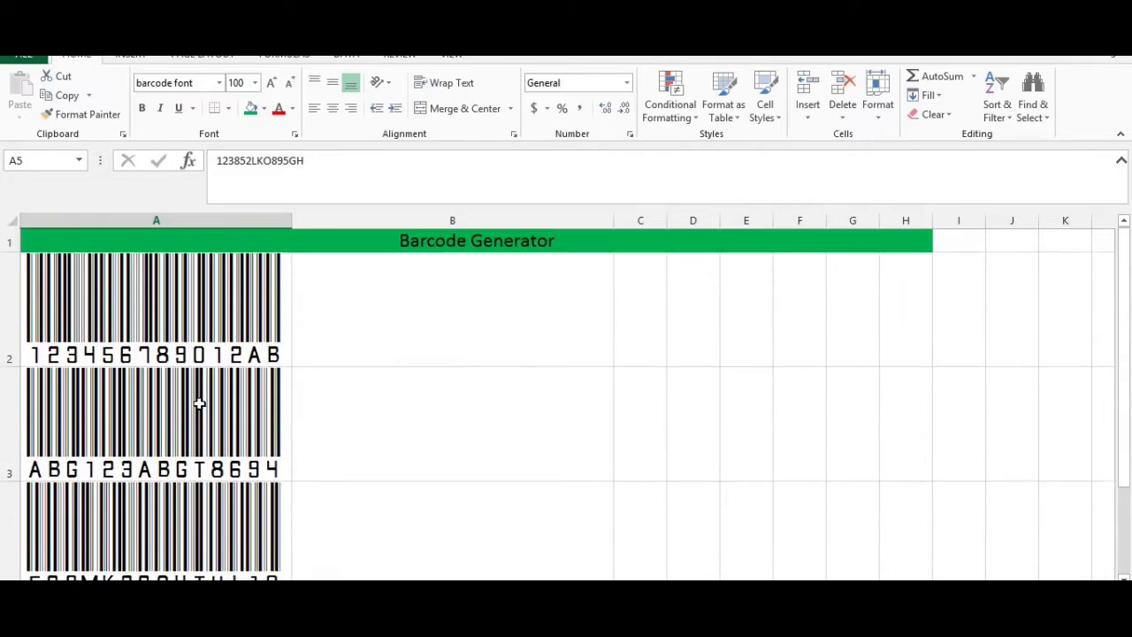
pyautogui.click(215, 303)
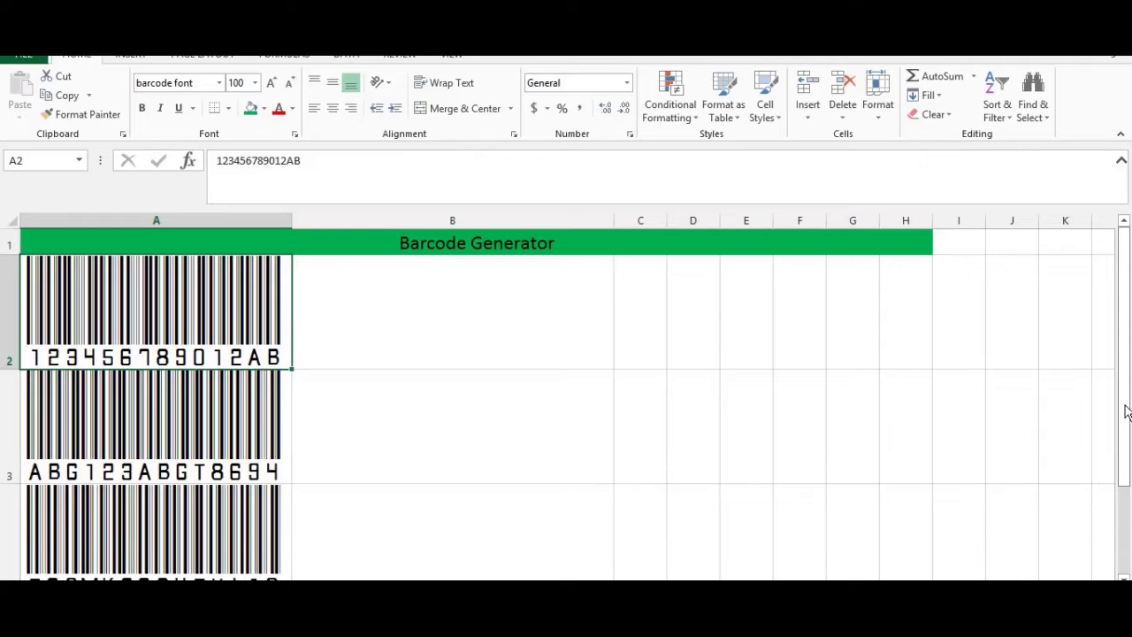
pyautogui.click(1126, 411)
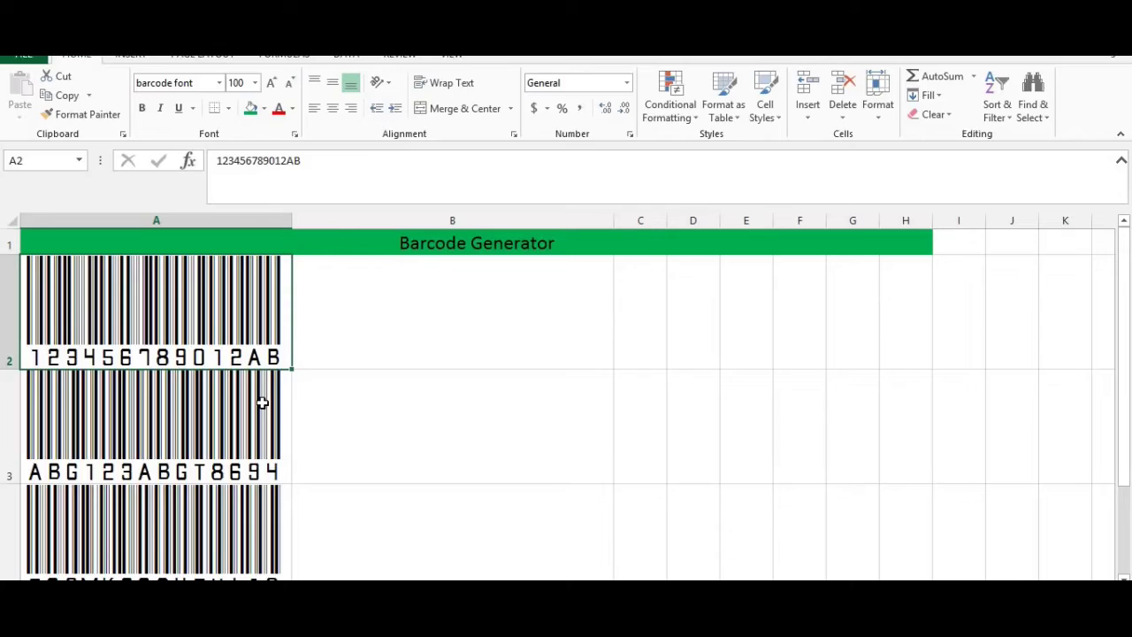
pyautogui.scroll(-1, 256, 402)
pyautogui.scroll(1, 1084, 358)
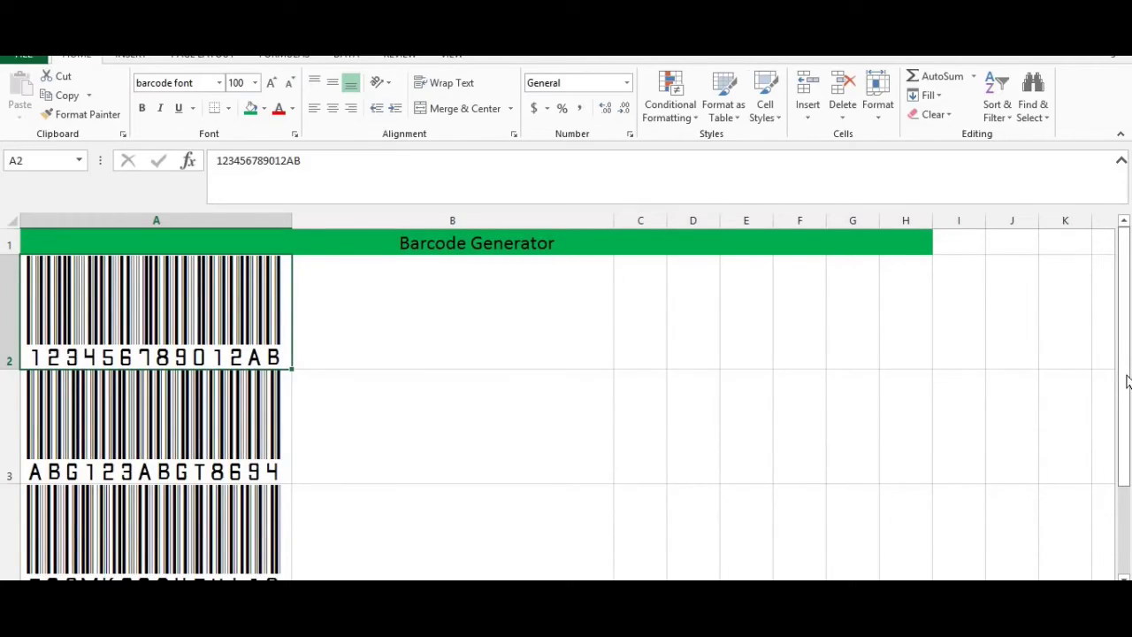
pyautogui.moveTo(1124, 378); pyautogui.dragTo(1126, 351)
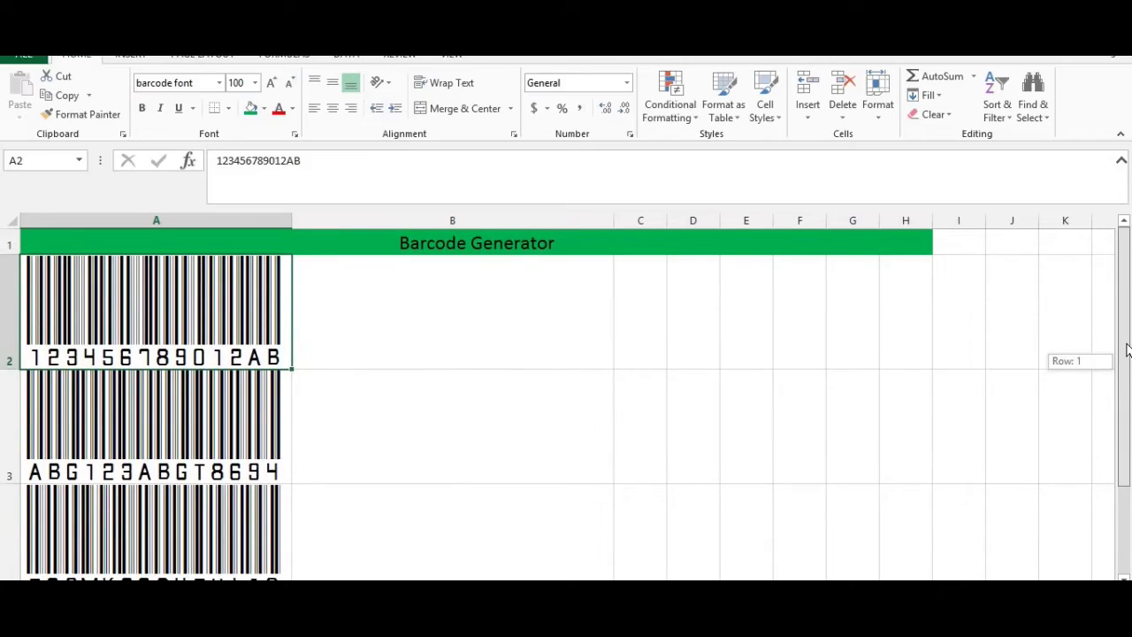